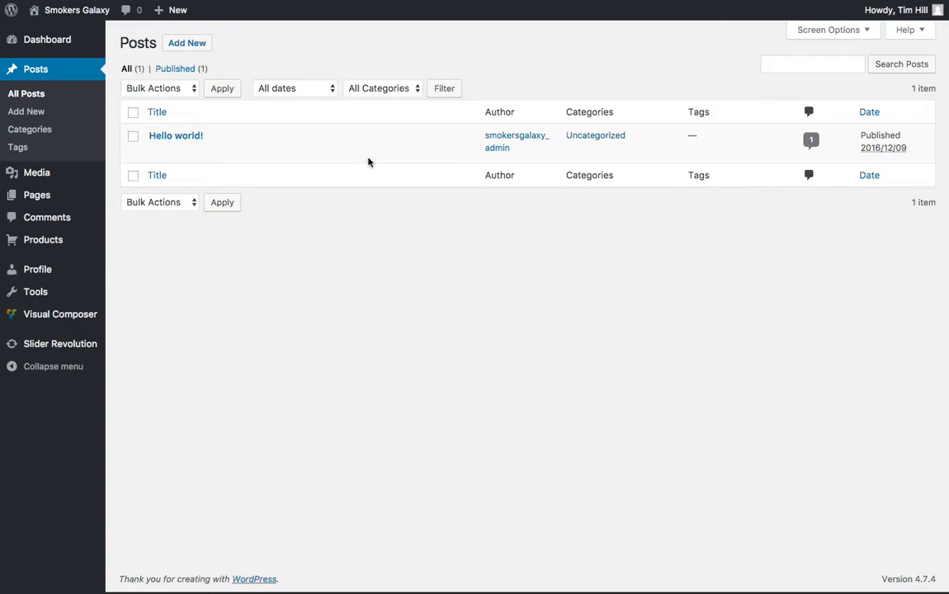
Step: Open the "Hello world!" post for editing and replace its body text with two paragraphs of Lorem ipsum placeholder text
mouse_move(244, 140)
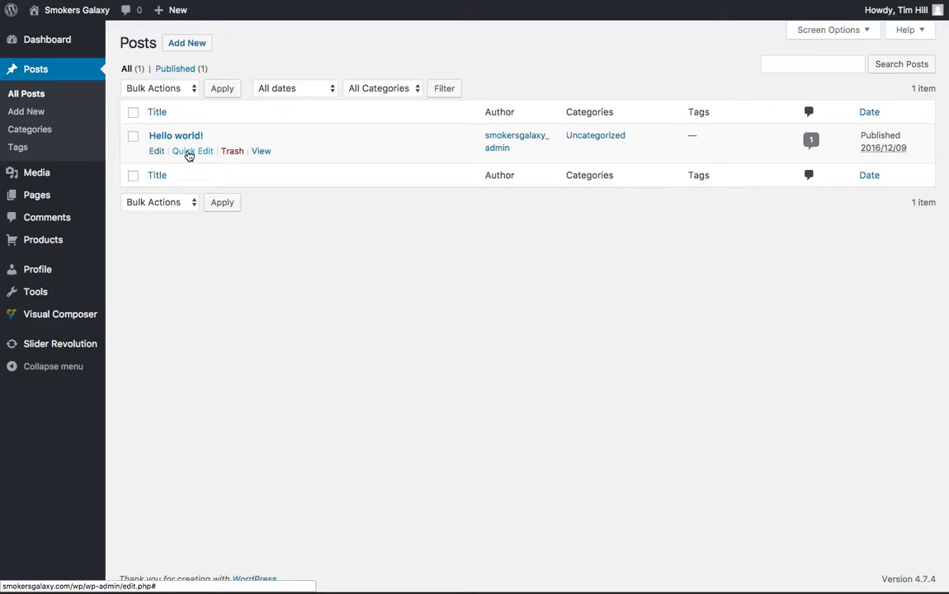
click(153, 151)
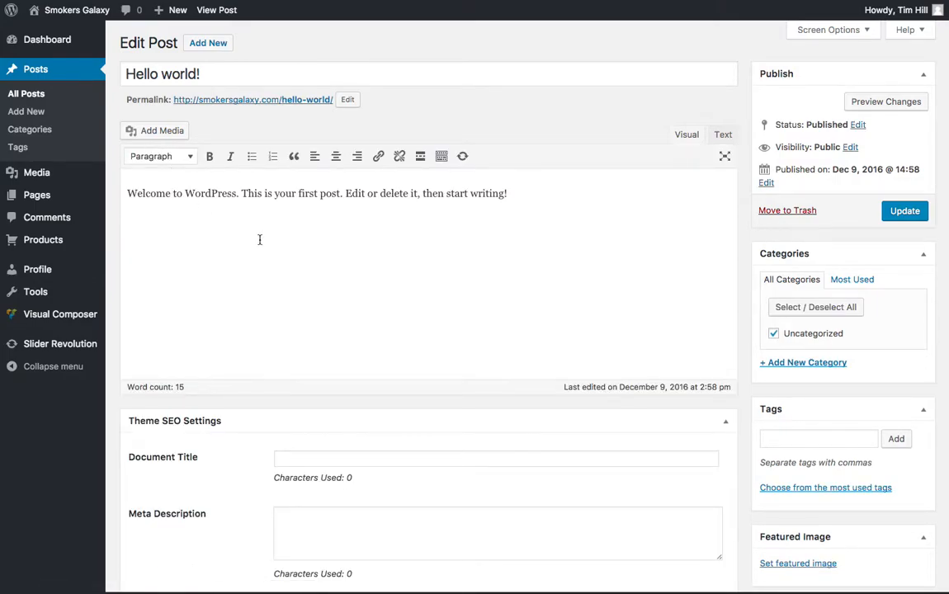
triple_click(519, 202)
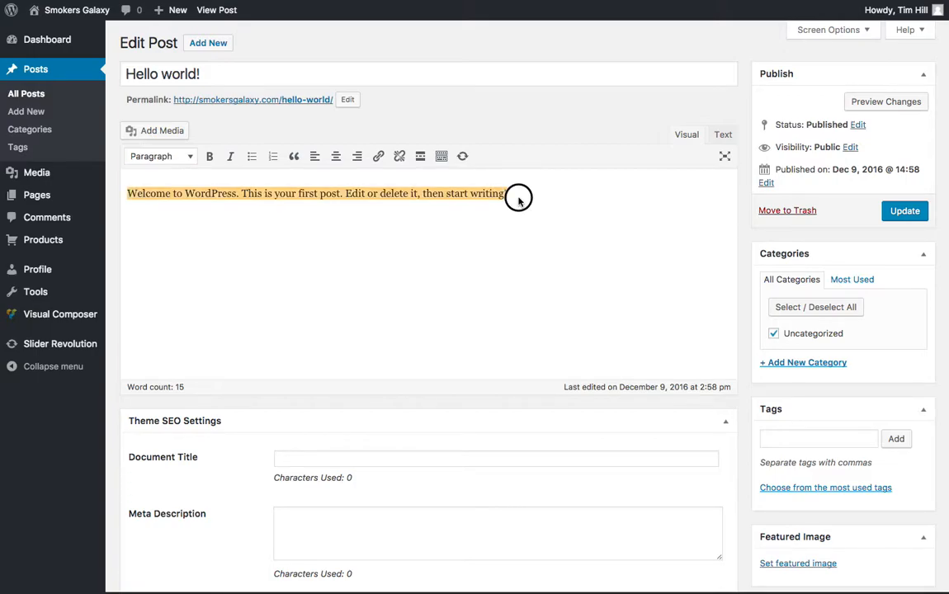
key(BackSpace)
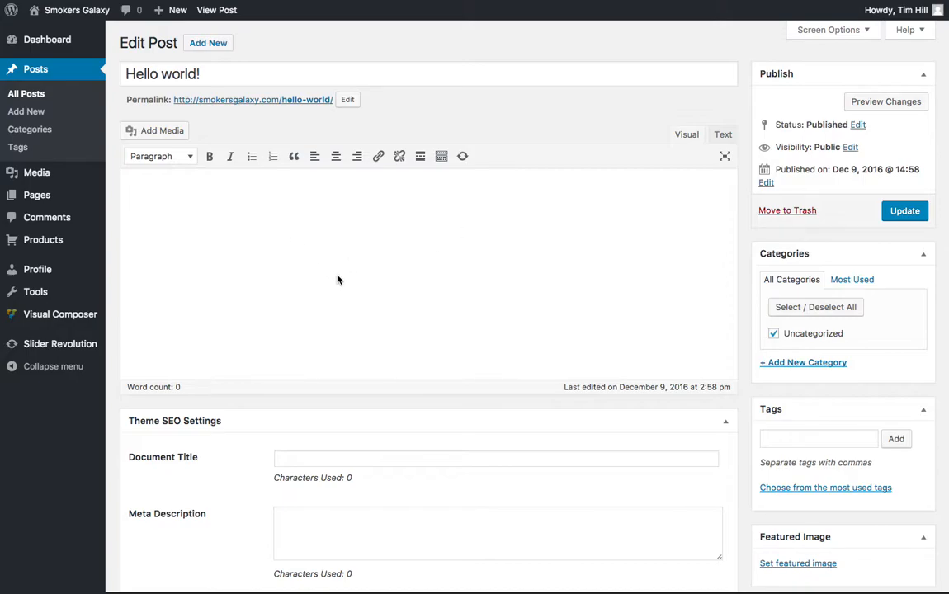
text(Lorem ipsum dolor sit amet, consectetuer adipiscing elit, sed diam nonummy nibh euismod tincidunt ut laoreet dolore magna aliquam erat volutpat. Ut wisi enim ad minim veniam, quis nostrud exerci tation ullamcorper suscipit lobortis nisl ut aliquip ex ea commodo consequat. Duis autem vel eum iriure dolor in hendrerit in vulputate velit esse molestie consequat, vel illum dolore eu feugiat nulla facilisis at vero eros et accumsan et iusto odio dignissim qui blandit praesent luptatum zzril delenit augue duis dolore te feugait nulla facilisi.  Ut wisi enim ad minim veniam, quis nostrud exerci tation ullamcorper suscipit lobortis nisl ut aliquip ex ea commodo consequat. Duis autem vel eum iriure dolor in hendrerit in vulputate velit esse molestie consequat, vel illum dolore eu feugiat nulla facilisis at vero eros et accumsan et iusto odio dignissim qui blandit praesent luptatum zzril delenit augue duis dolore te feugait nulla facilisi. Lorem ipsum dolor sit amet, consectetuer adipiscing elit, sed diam nonummy nibh euismod tincidunt ut laoreet dolore magna aliquam erat volutpat.)
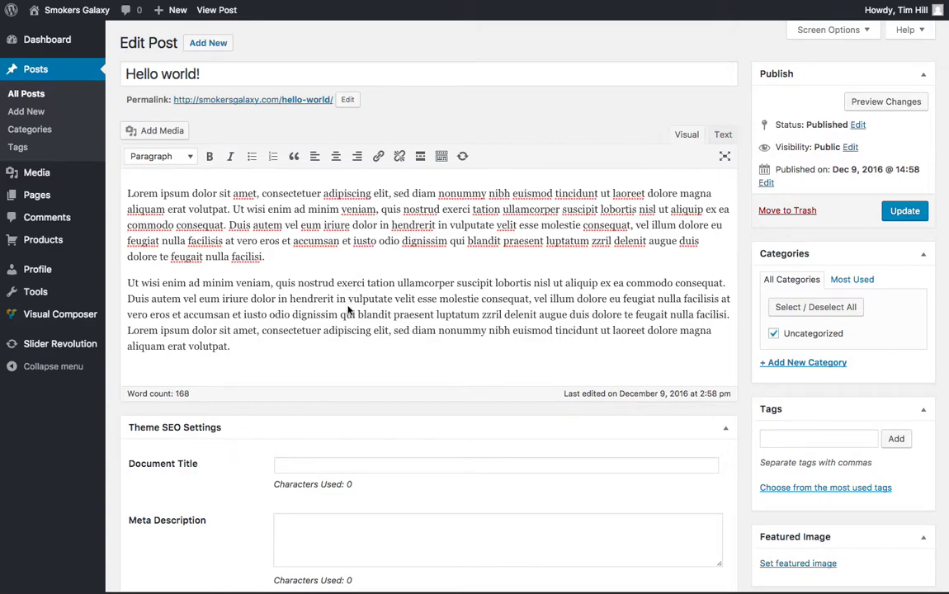
Step: Change the post title to "Smoking in Latin"
click(203, 74)
drag(203, 74, 126, 73)
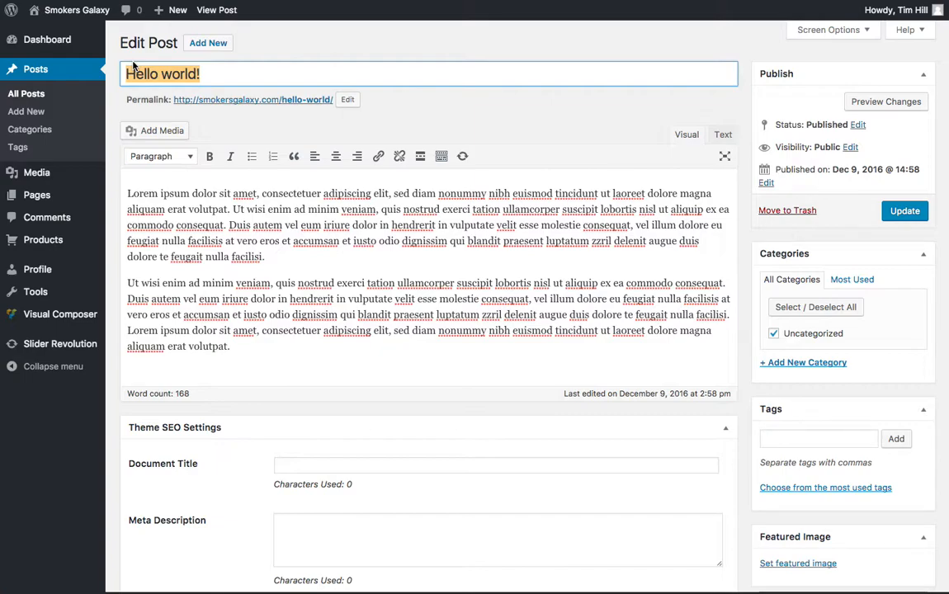
text(Smoking in Latin)
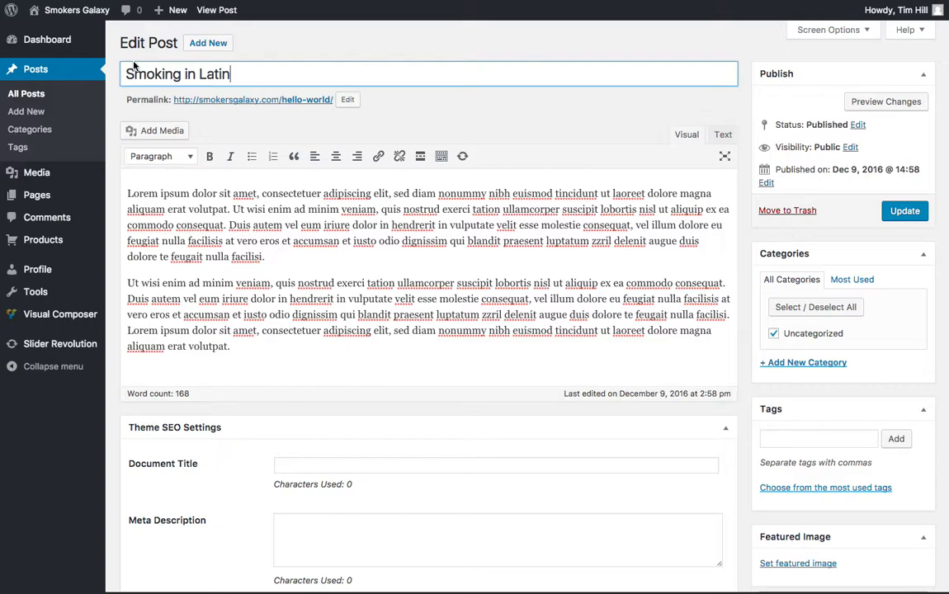
Step: Clear the old permalink slug and confirm so it regenerates from the title as smoking-in-latin
click(350, 100)
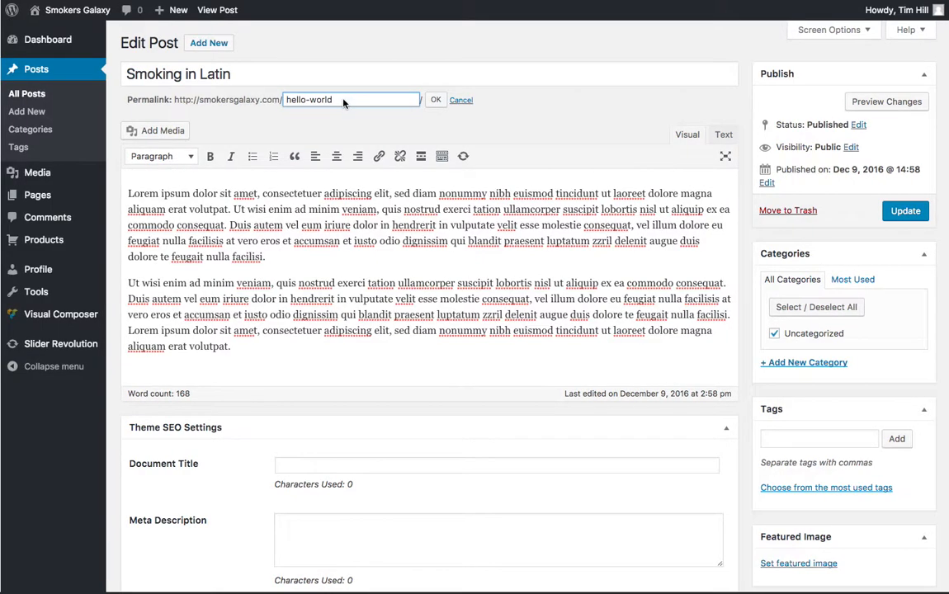
triple_click(348, 100)
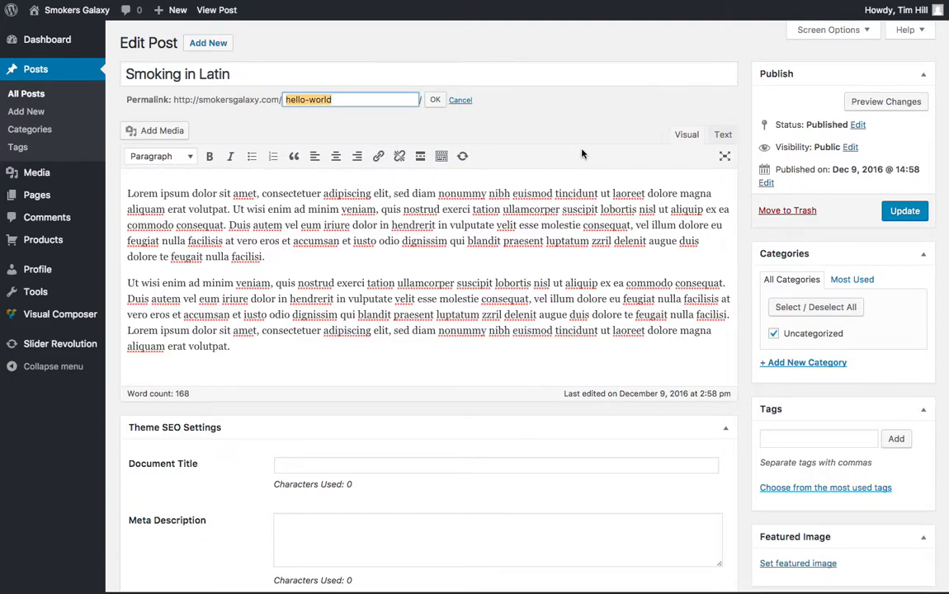
key(BackSpace)
click(436, 101)
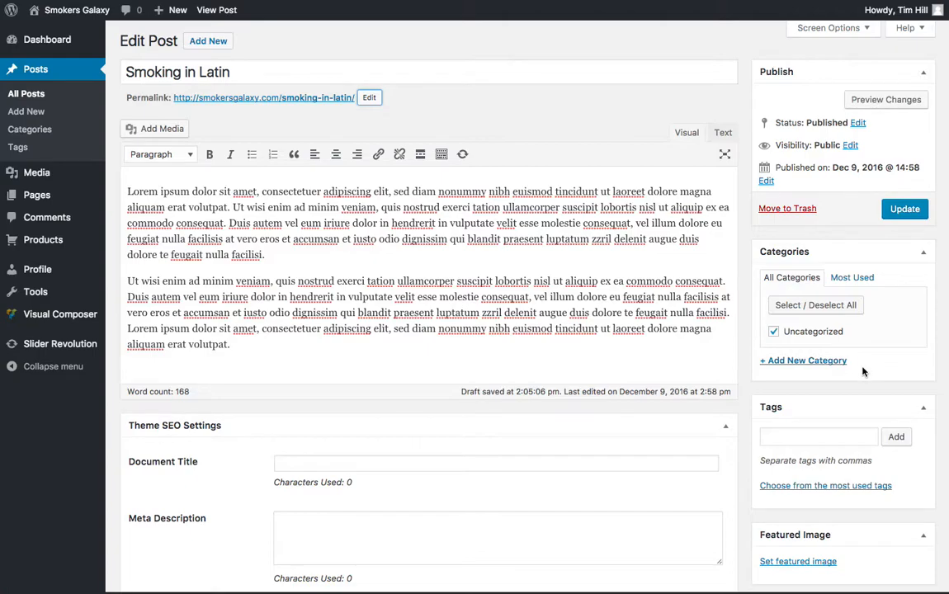
Step: Add an empty line above the first paragraph of the post body
scroll(863, 355, down, 2)
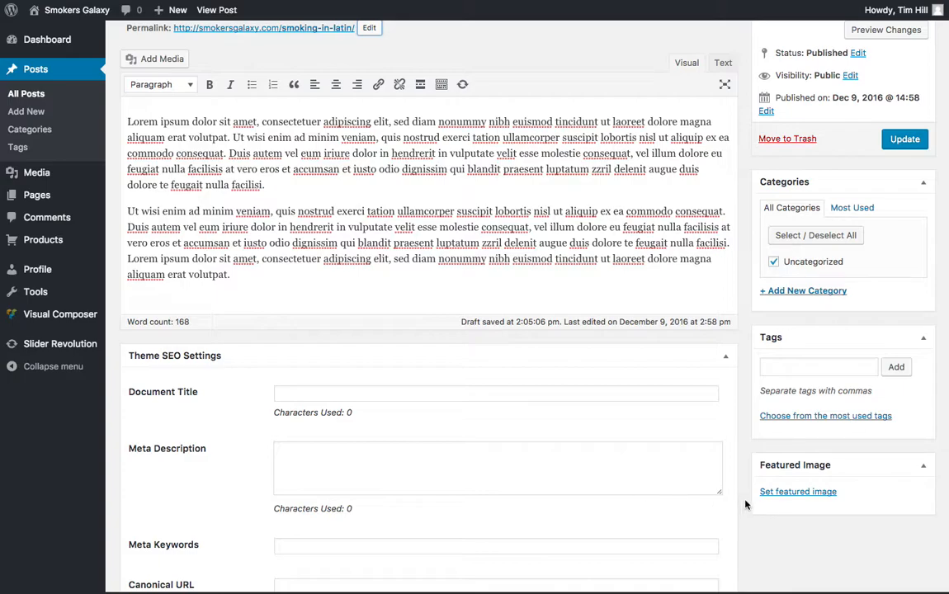
scroll(216, 188, up, 2)
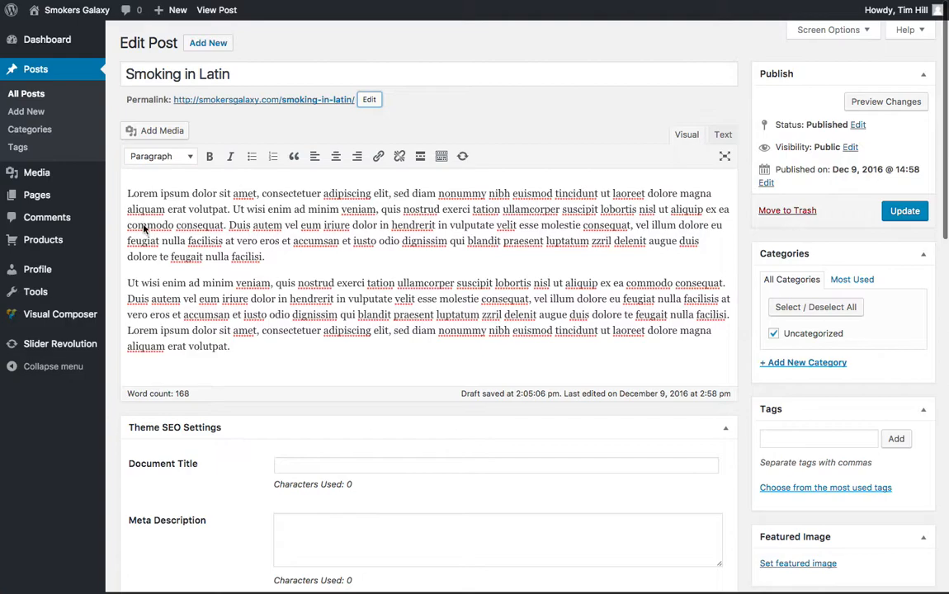
click(122, 177)
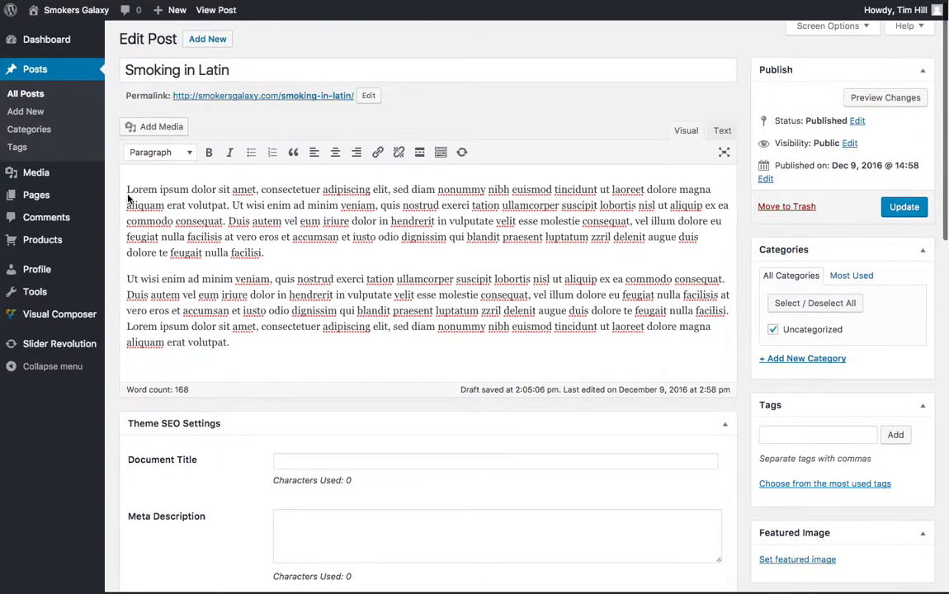
key(Return)
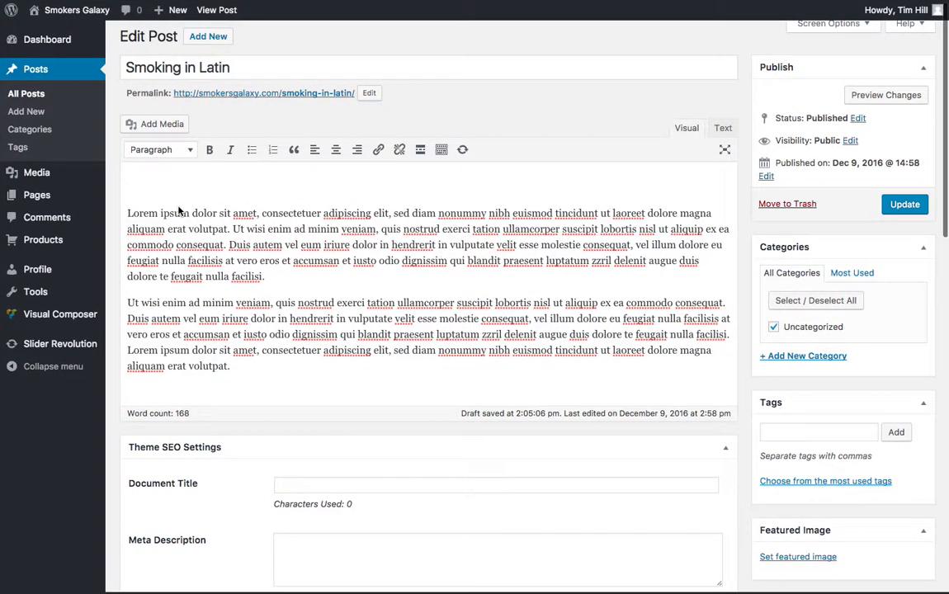
scroll(141, 181, up, 1)
Step: Insert the media library image IMG_3498-624x416-624x416-1.jpg on the empty line at the start of the post body
click(134, 180)
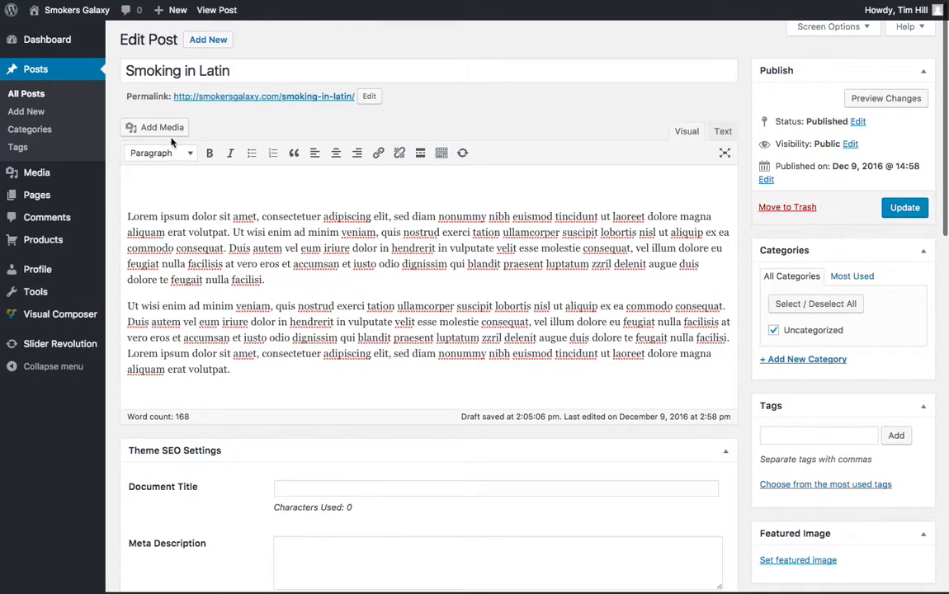
click(151, 129)
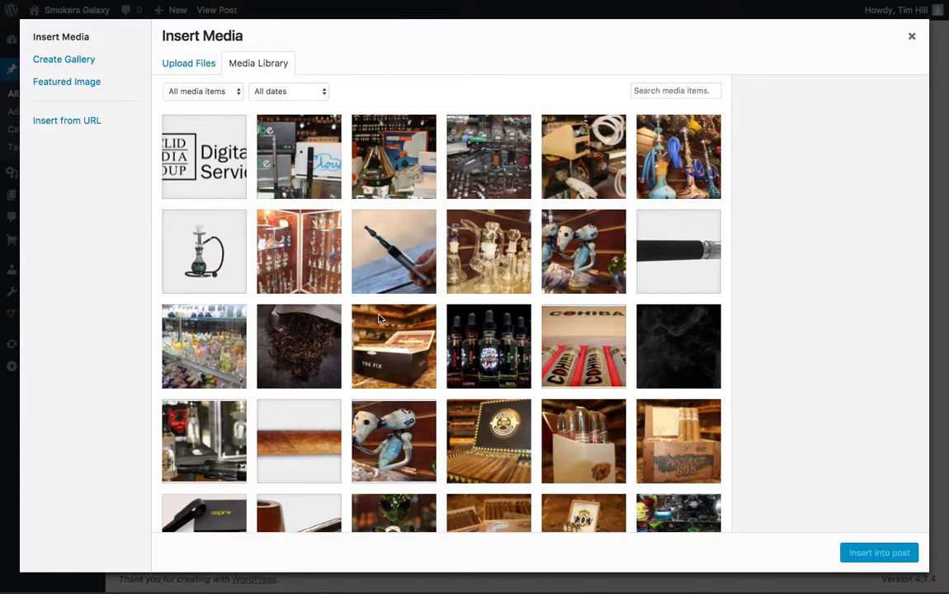
scroll(417, 290, down, 3)
scroll(417, 290, down, 2)
scroll(417, 290, up, 5)
click(388, 142)
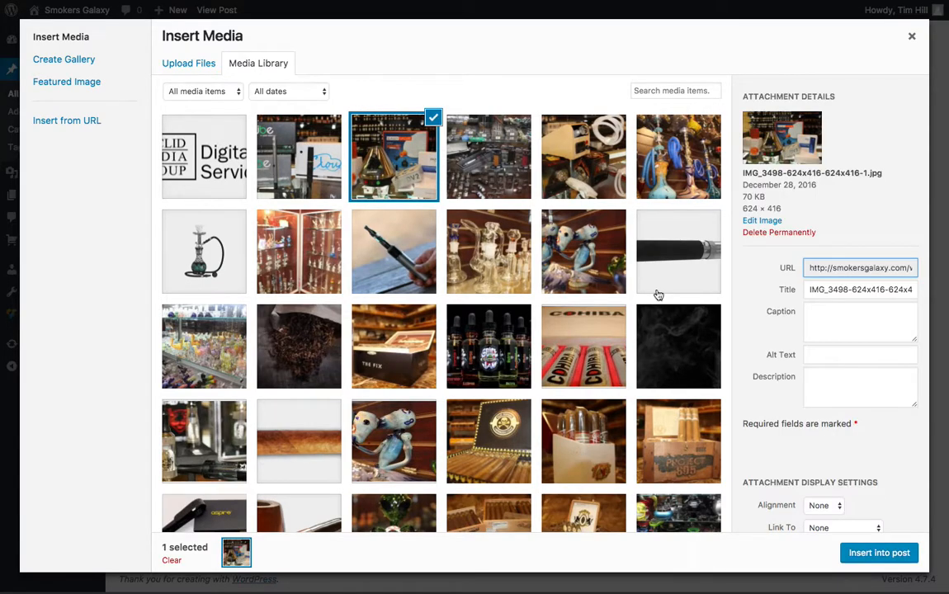
click(865, 553)
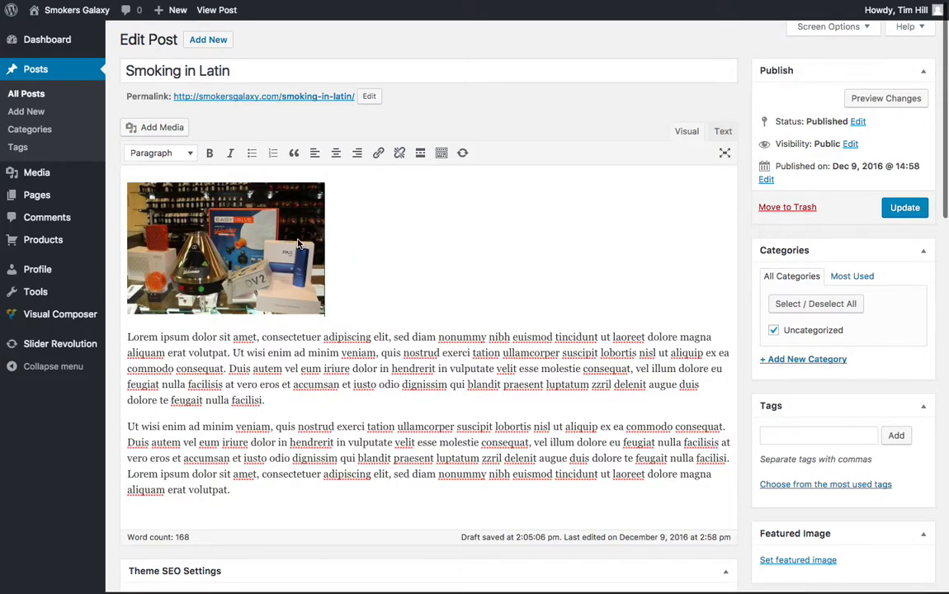
Step: Set the inserted image's display size to Full Size – 624 × 416 and keep its link target at None
click(189, 221)
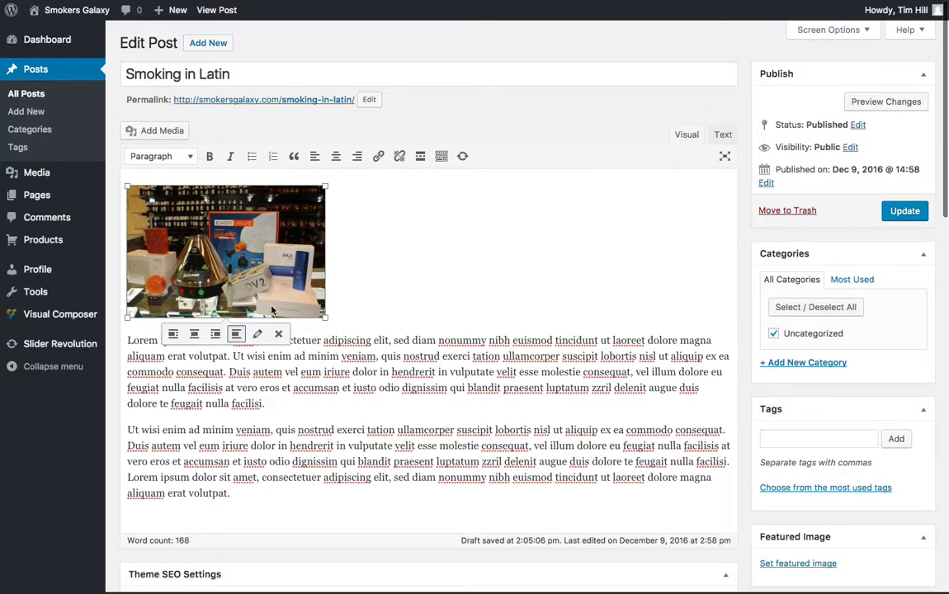
click(259, 335)
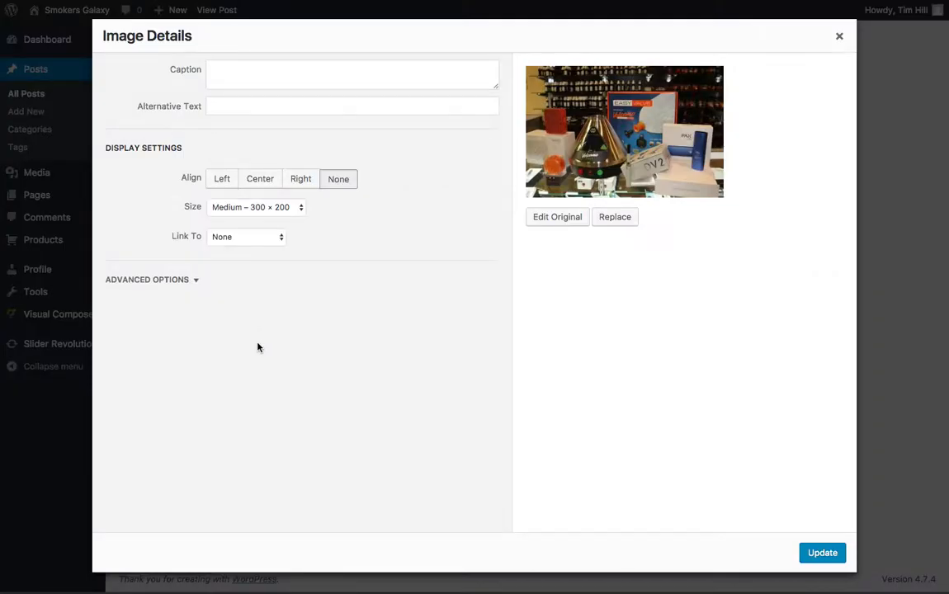
click(238, 206)
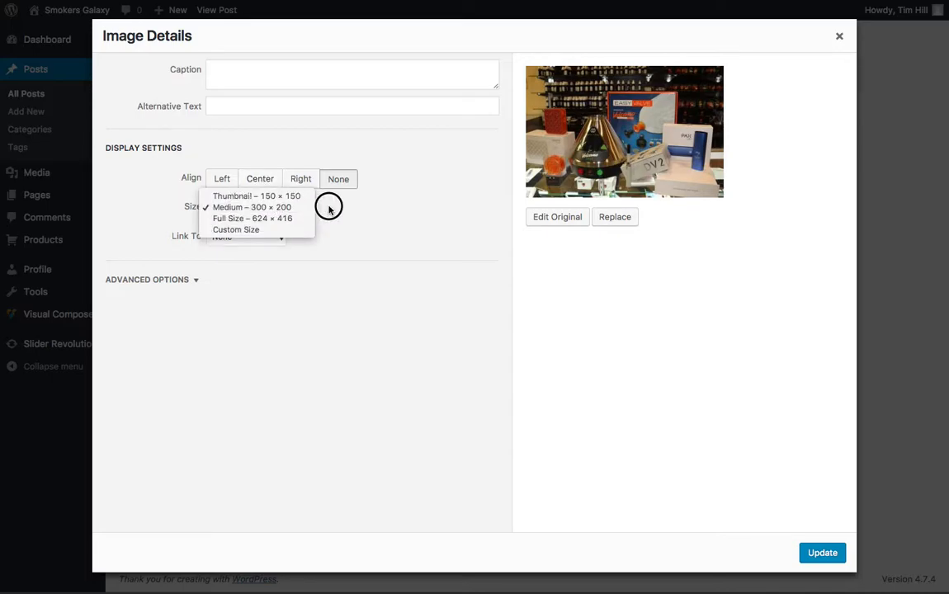
click(288, 219)
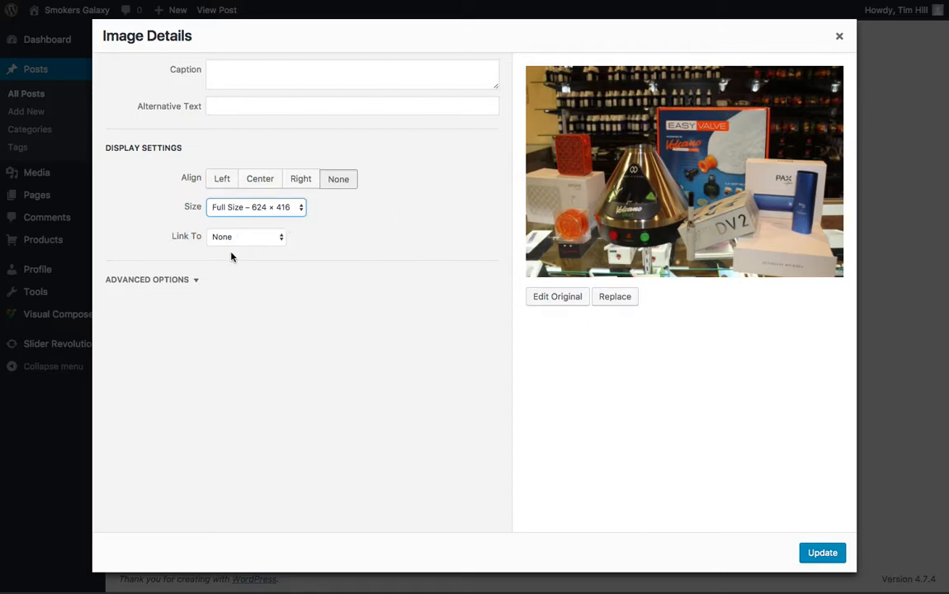
click(249, 237)
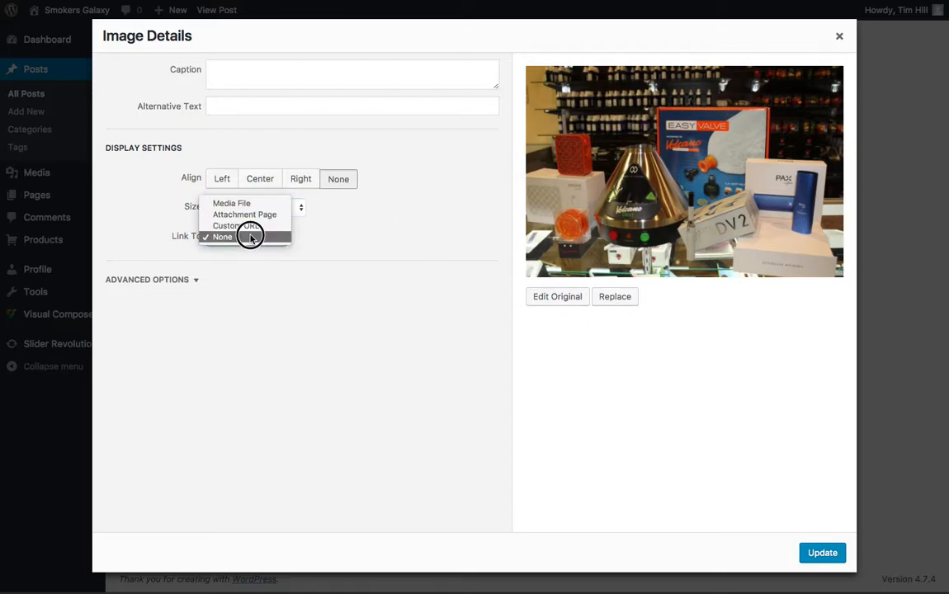
click(363, 236)
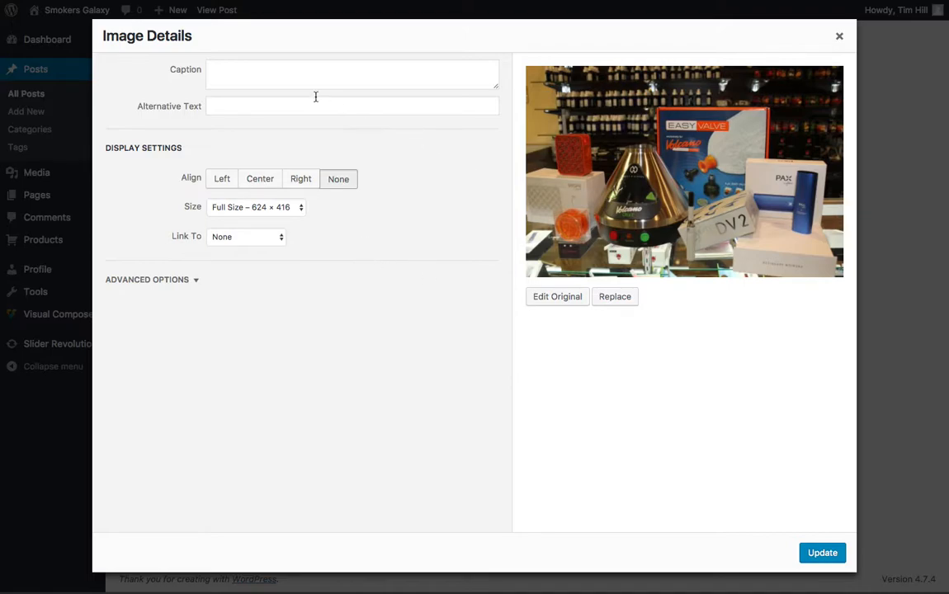
Step: Give the inserted image the alternative text "volcano" and apply the image details
click(235, 106)
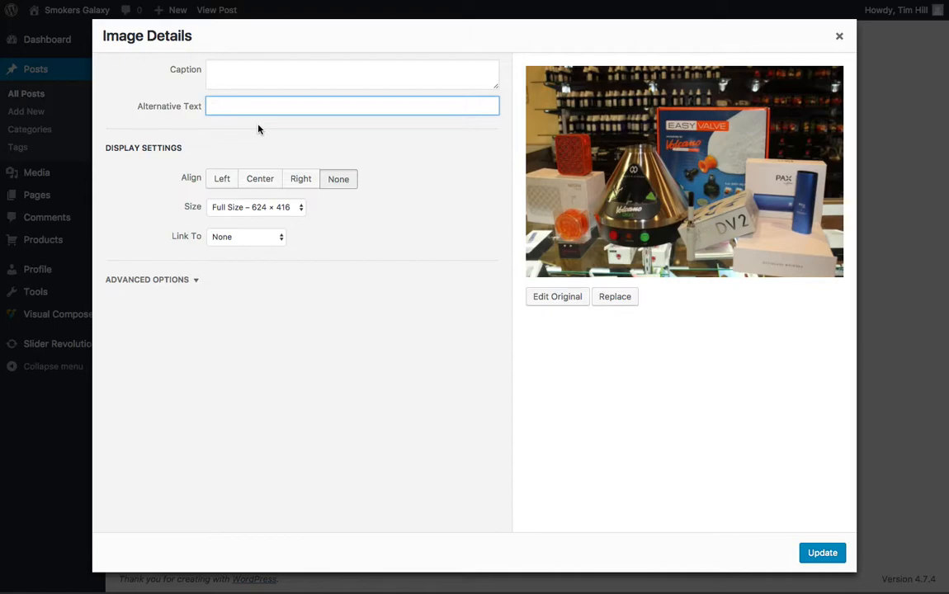
text(volcano)
click(826, 554)
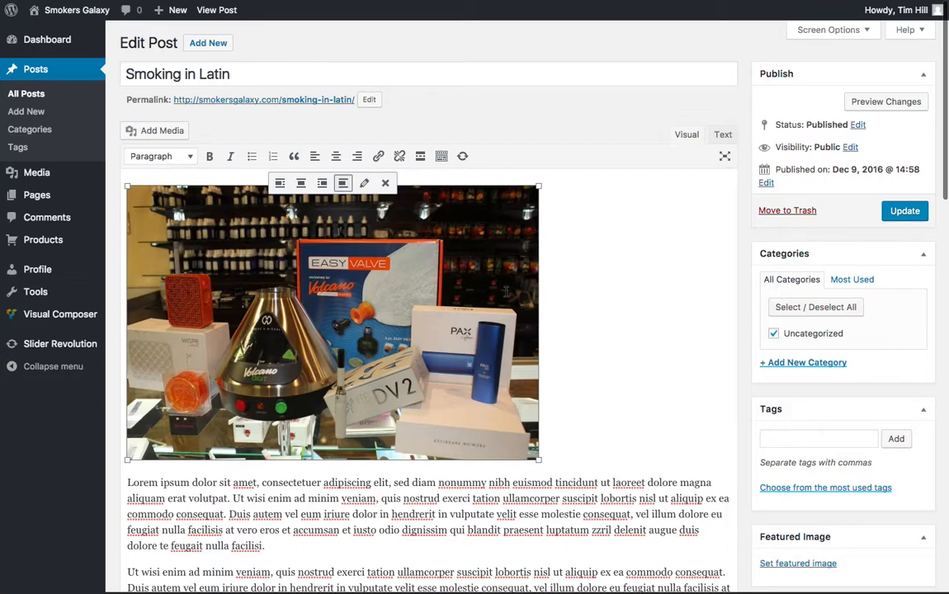
Step: Set IMG_3498-624x416-624x416-1.jpg from the media library as the post's featured image
scroll(619, 269, down, 3)
click(825, 408)
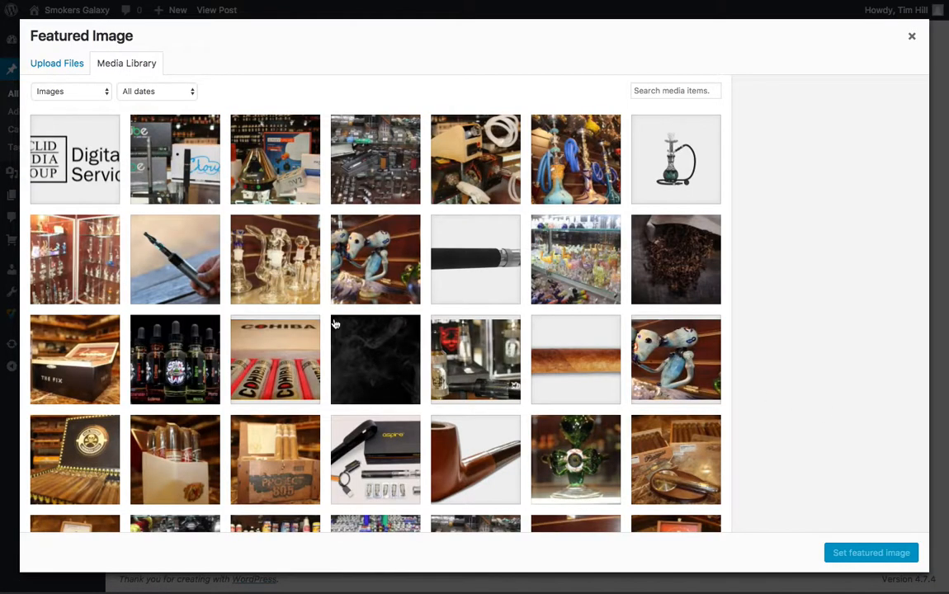
click(281, 146)
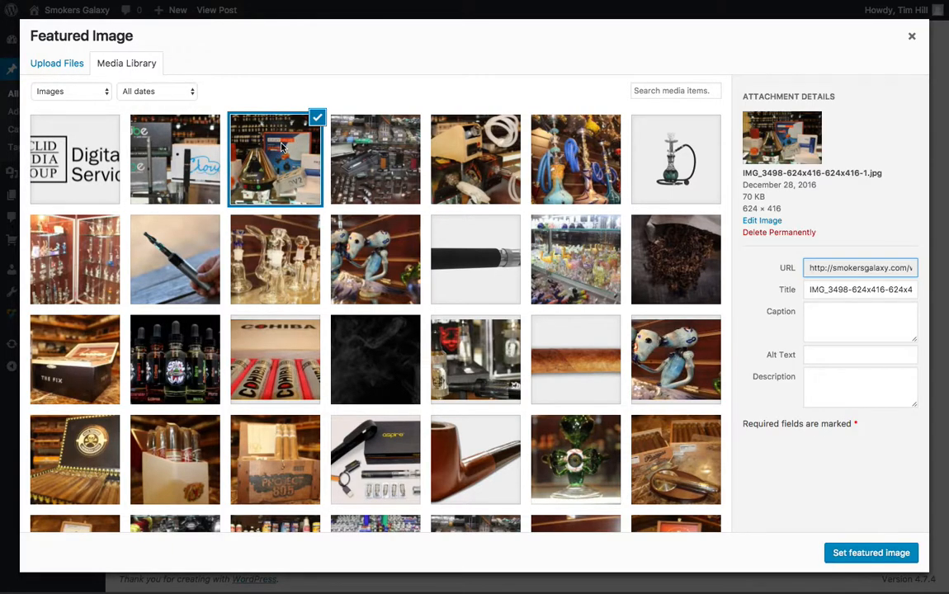
click(866, 554)
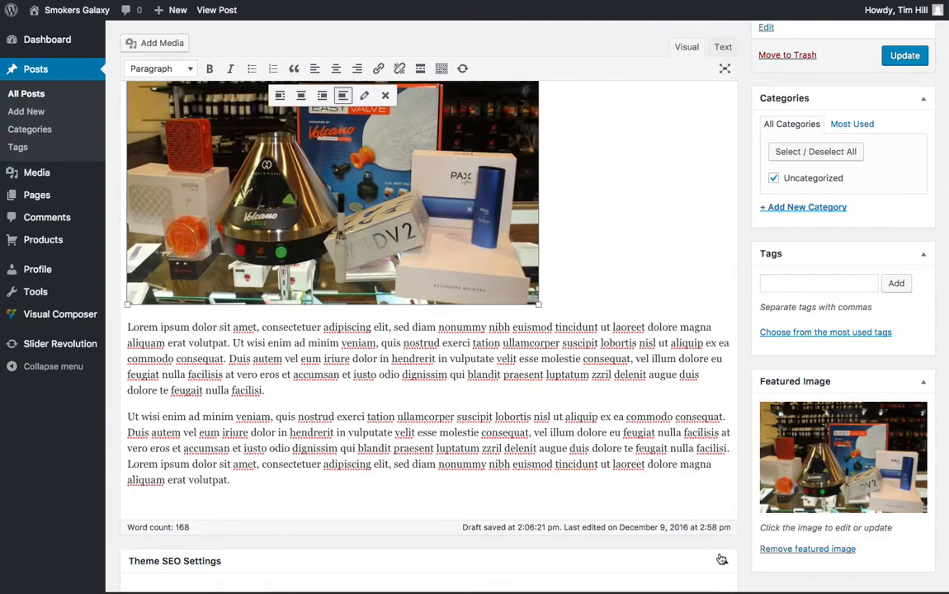
Step: Review the post's SEO, category and tag settings, and update the published post
scroll(745, 490, down, 5)
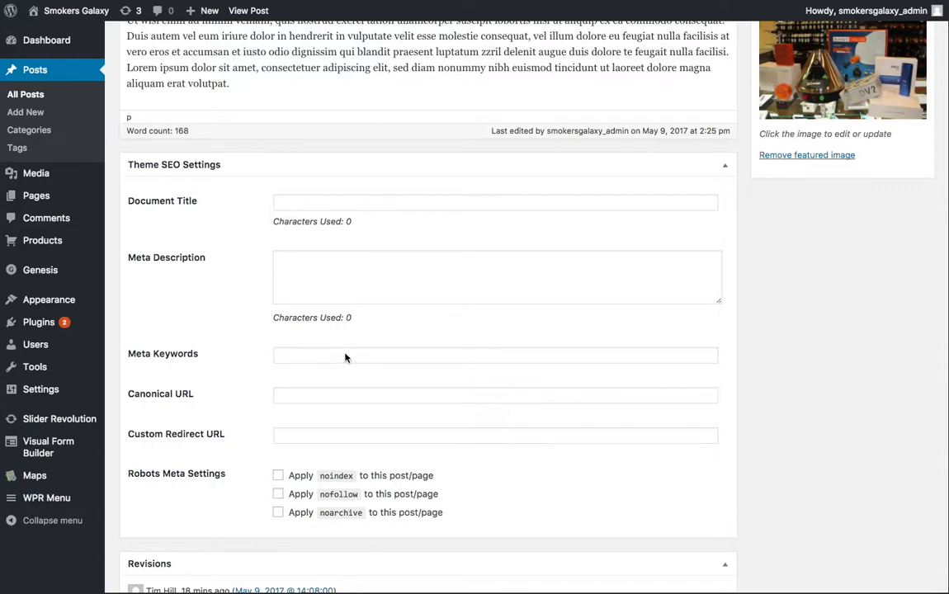
scroll(674, 331, up, 5)
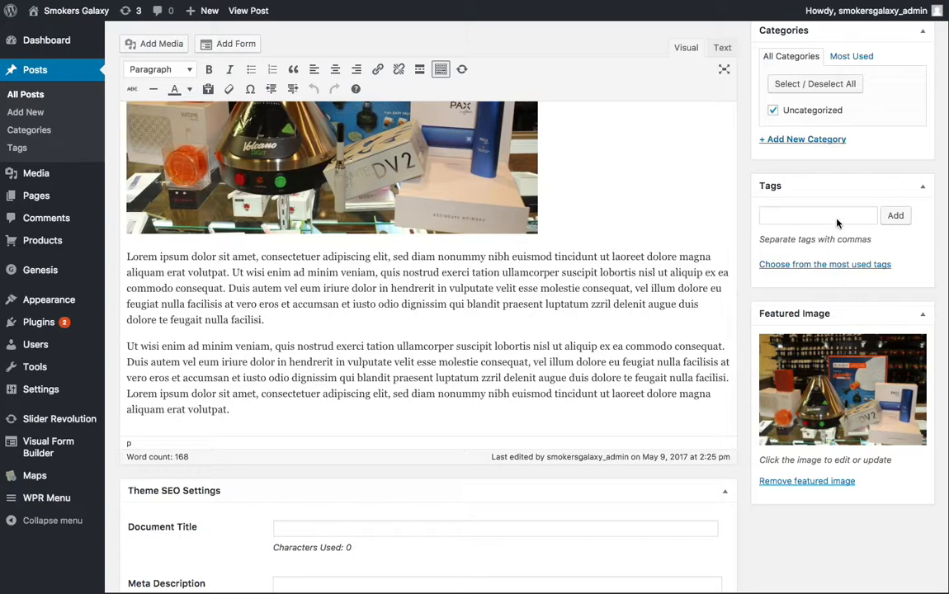
scroll(467, 363, down, 5)
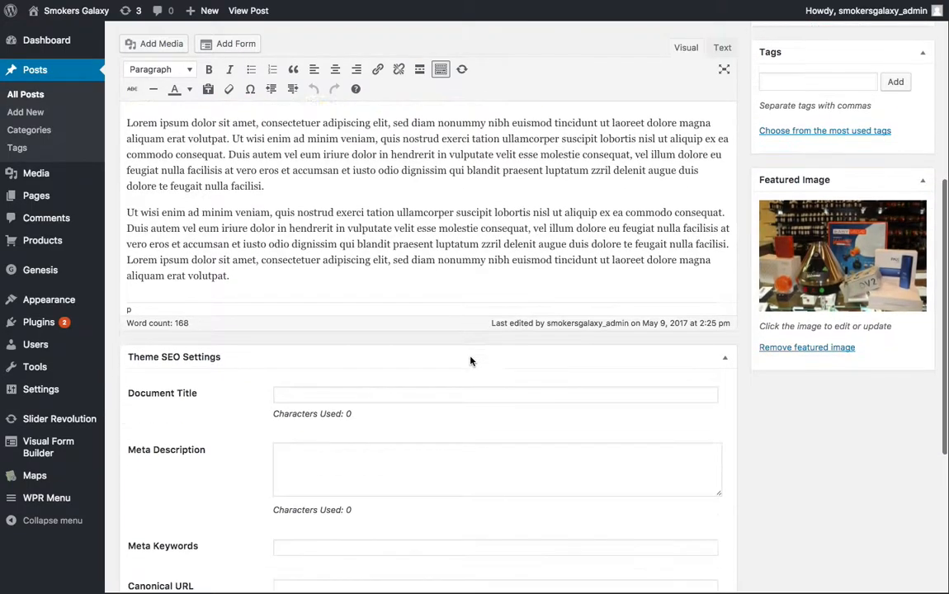
scroll(466, 364, down, 1)
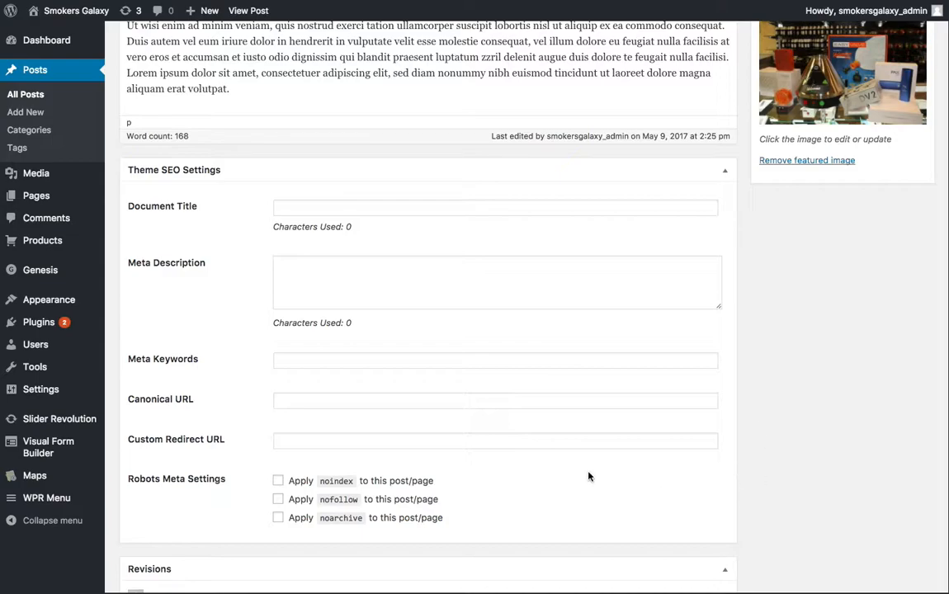
scroll(801, 327, up, 7)
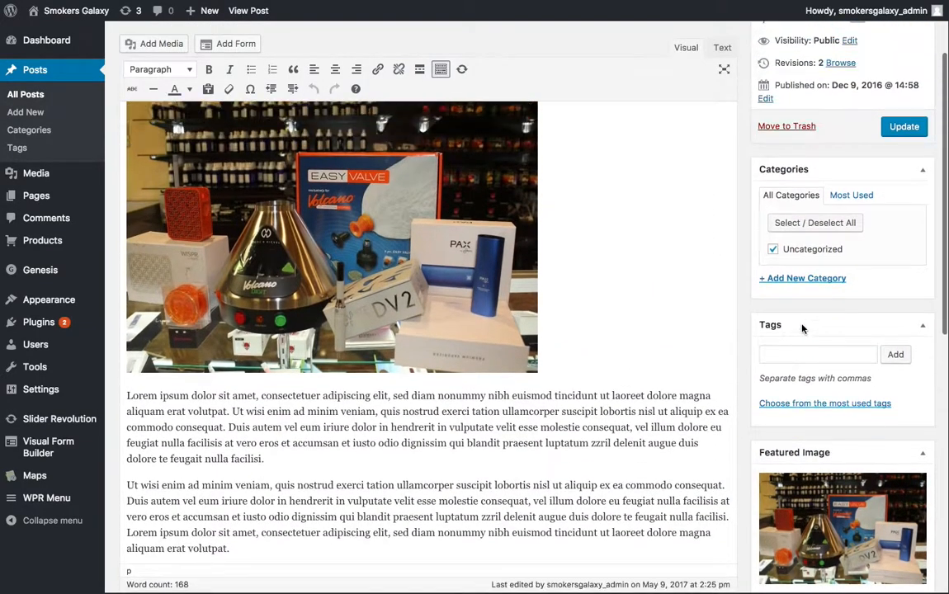
scroll(802, 328, up, 2)
click(902, 233)
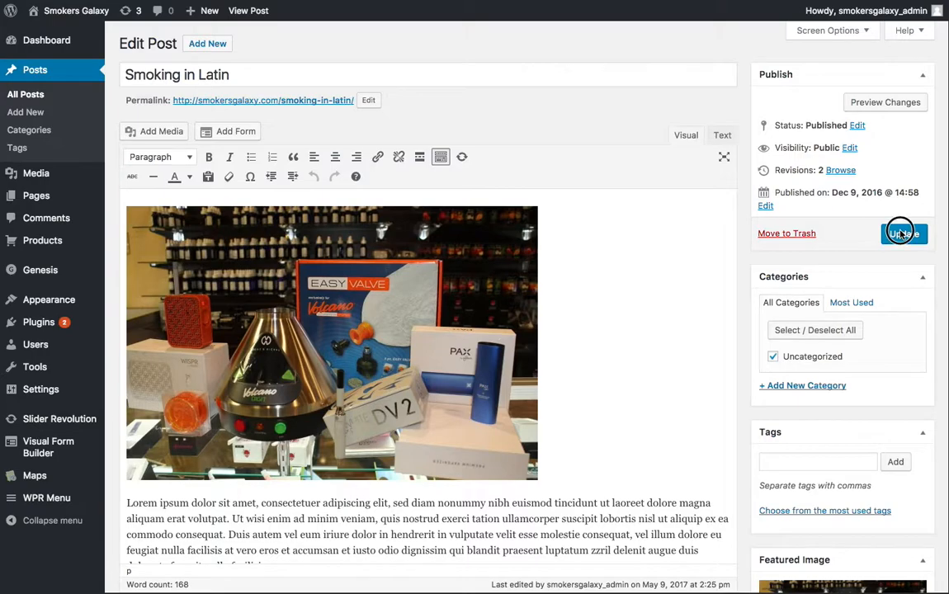
click(904, 239)
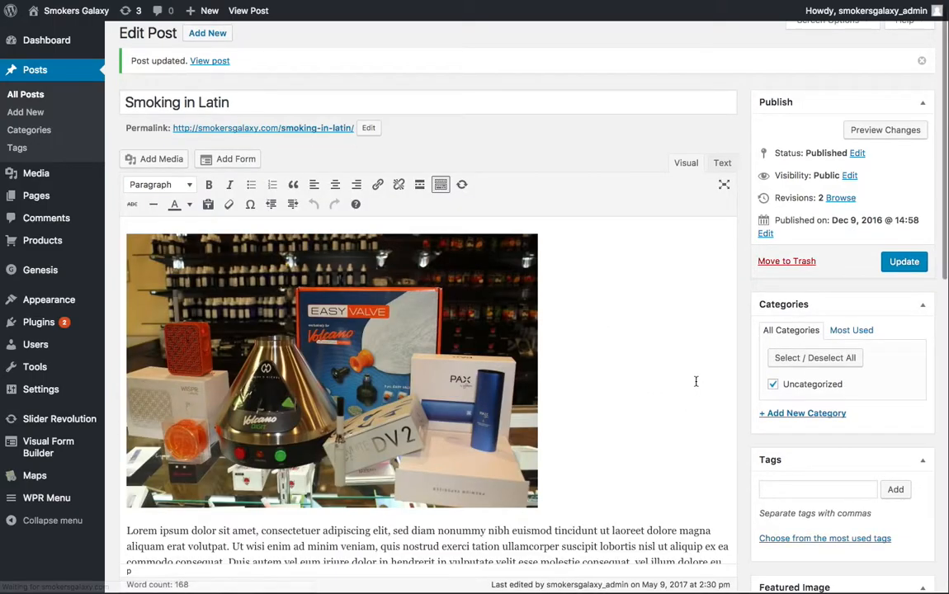
Step: Check the SEO settings and revisions of the updated post, and view its published page down to the footer
scroll(695, 388, down, 3)
scroll(695, 382, down, 10)
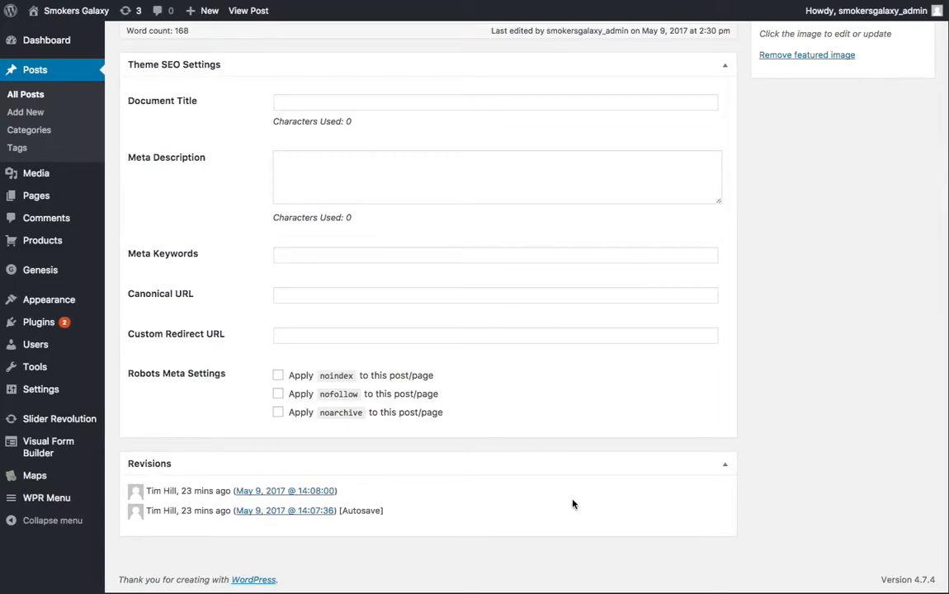
scroll(578, 495, up, 3)
scroll(592, 489, up, 8)
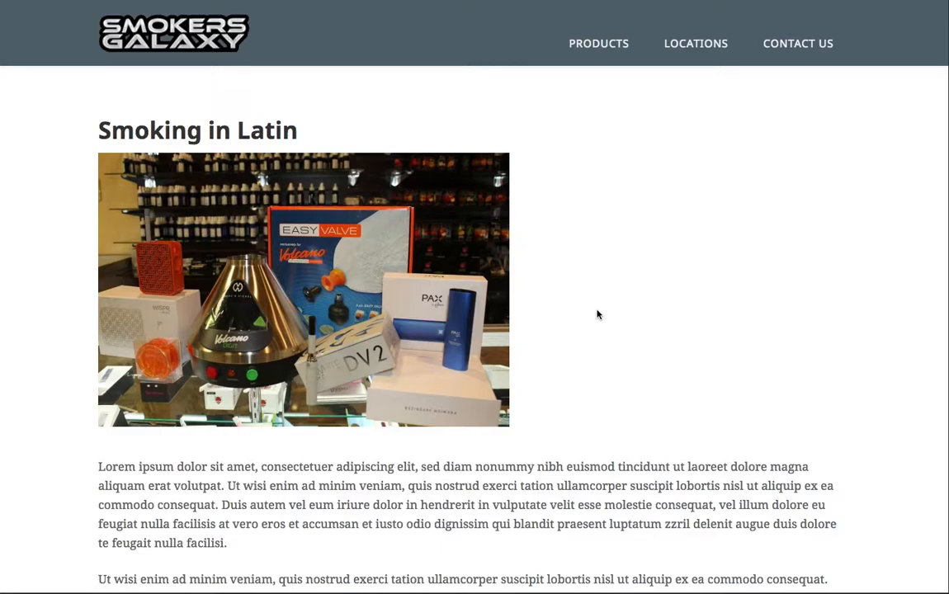
scroll(595, 291, down, 1)
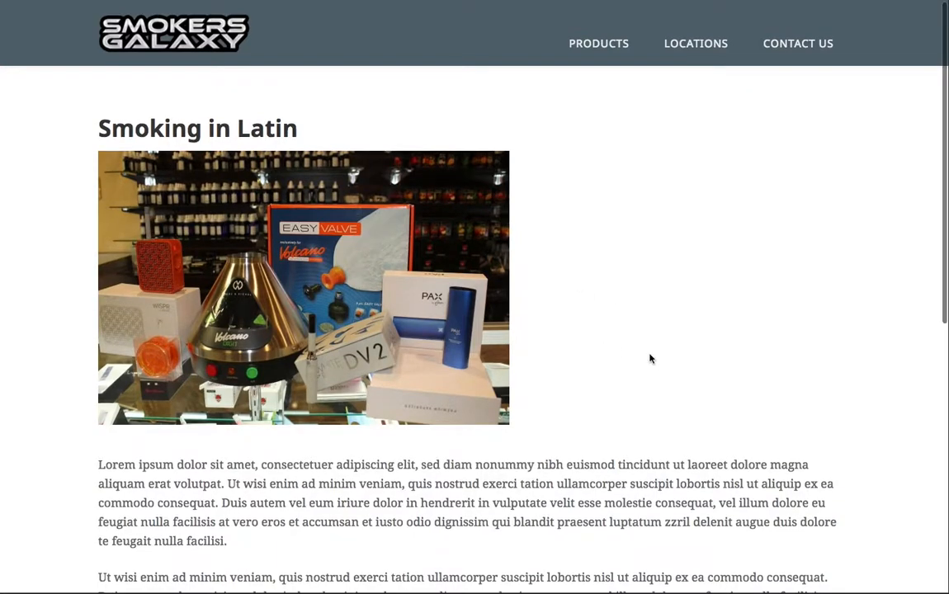
scroll(650, 359, down, 3)
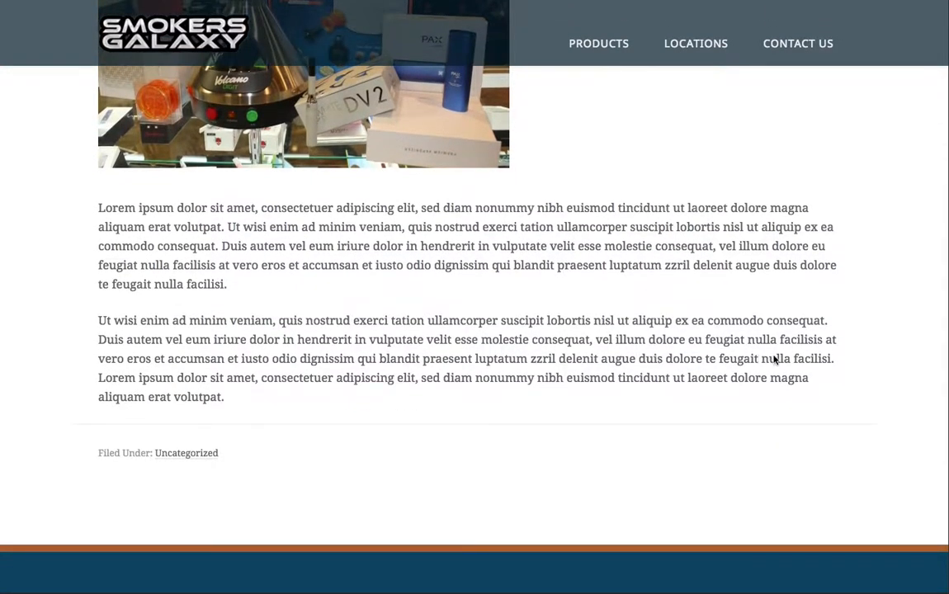